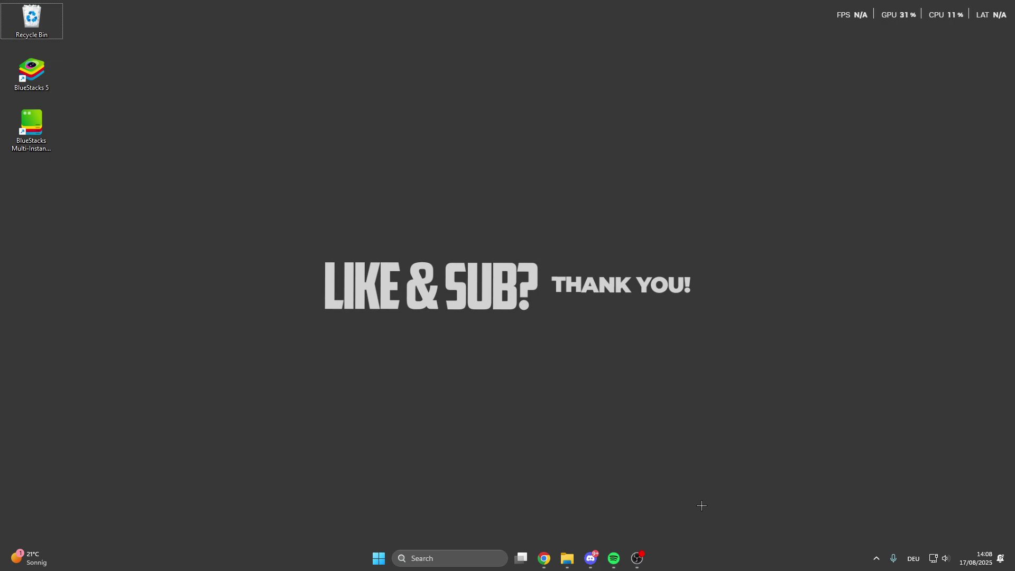
- Launch Settings from search and go to Gaming › Game Mode, confirming Game Mode is On
{"action": "left_click", "coordinate": [447, 560]}
{"action": "type", "text": "settings"}
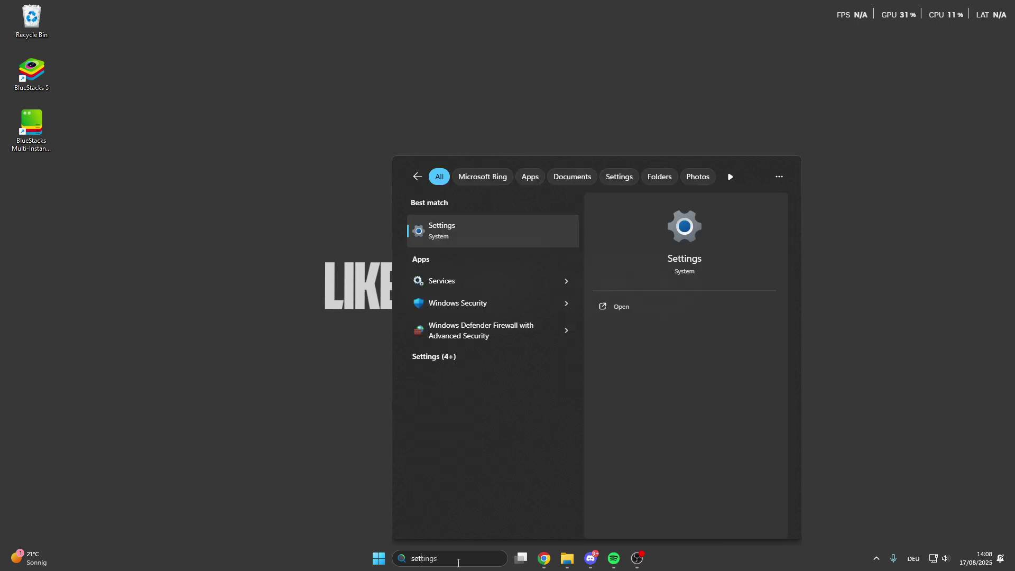
{"action": "left_click", "coordinate": [489, 225]}
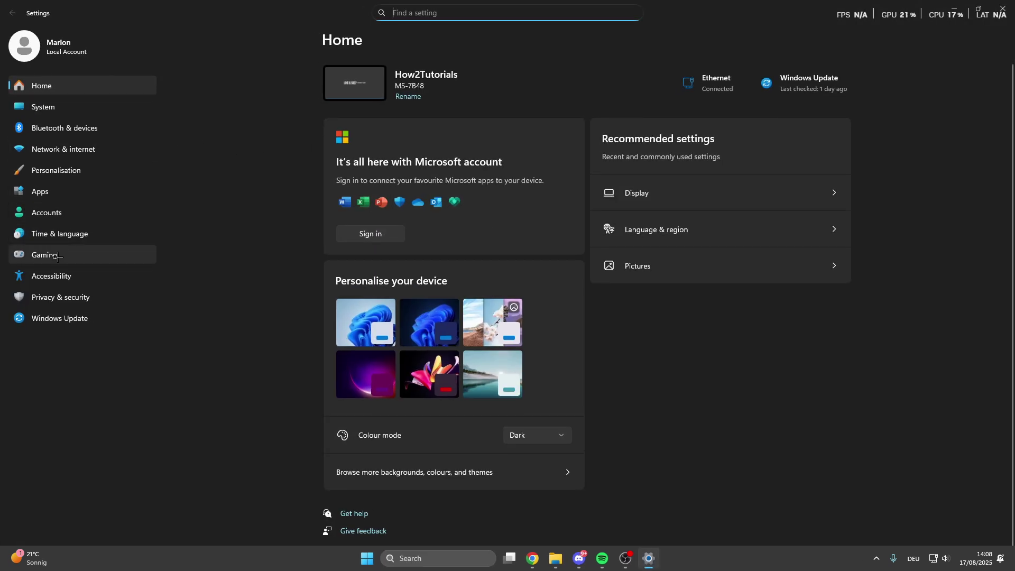
{"action": "left_click", "coordinate": [49, 264]}
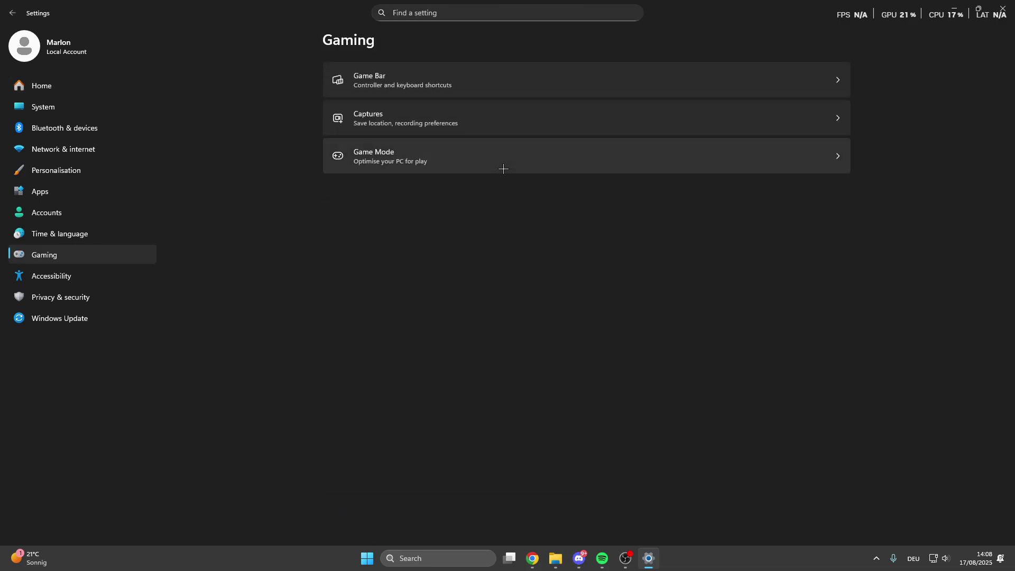
{"action": "left_click", "coordinate": [460, 164]}
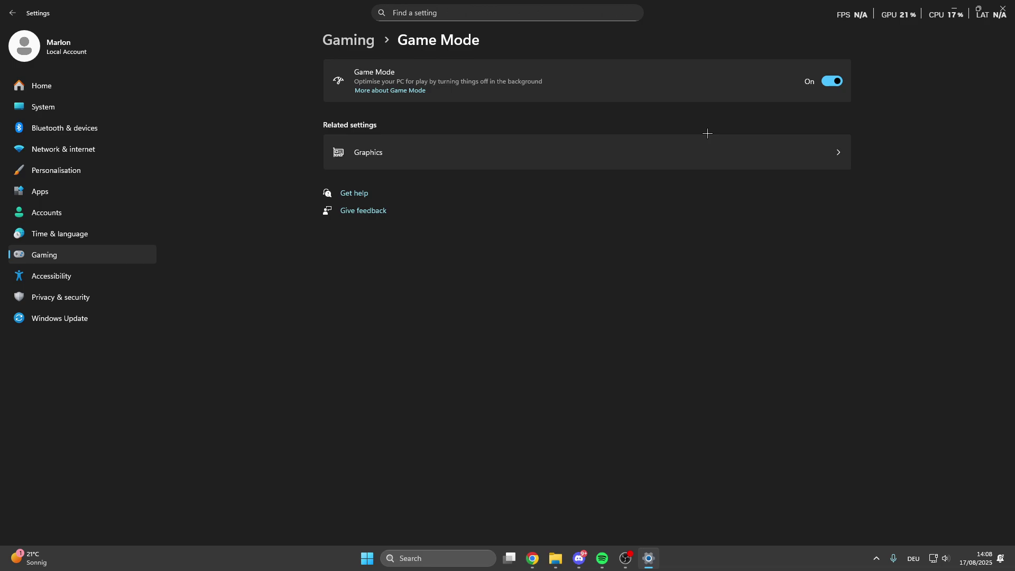
- Close Settings, set the power plan to High performance via 'choose a power plan', then close Power Options
{"action": "left_click", "coordinate": [1003, 8]}
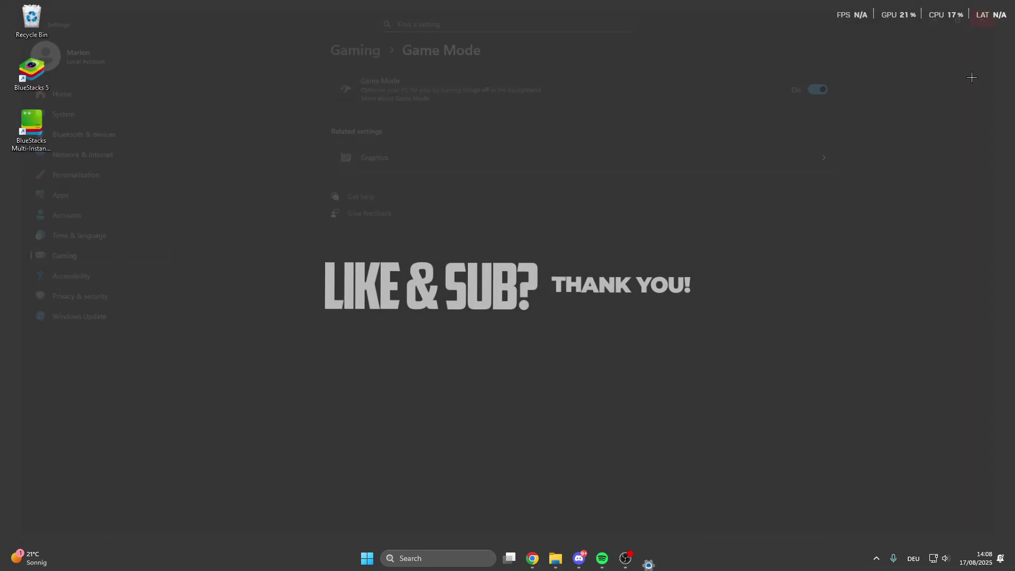
{"action": "left_click", "coordinate": [438, 560]}
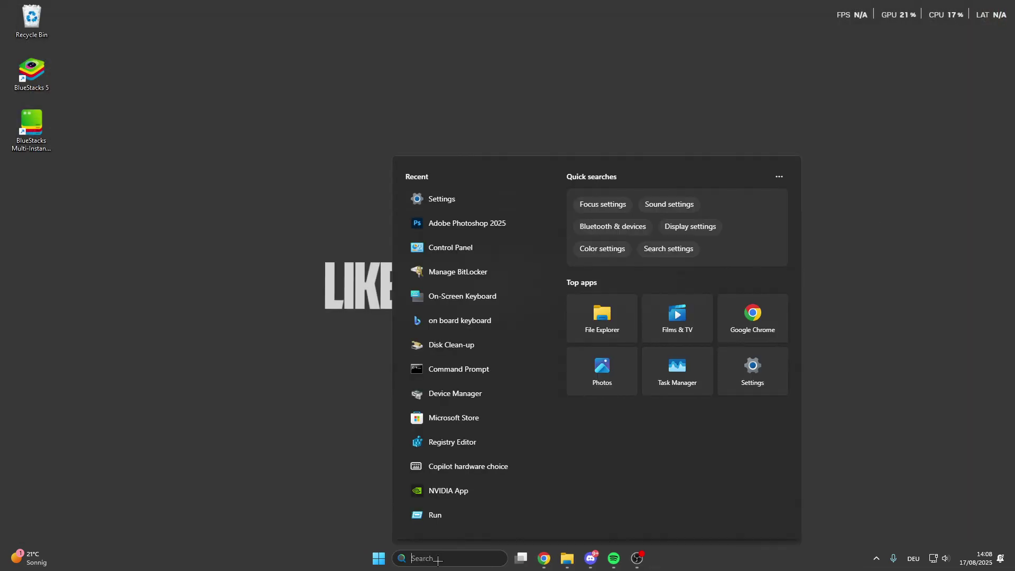
{"action": "type", "text": "choose"}
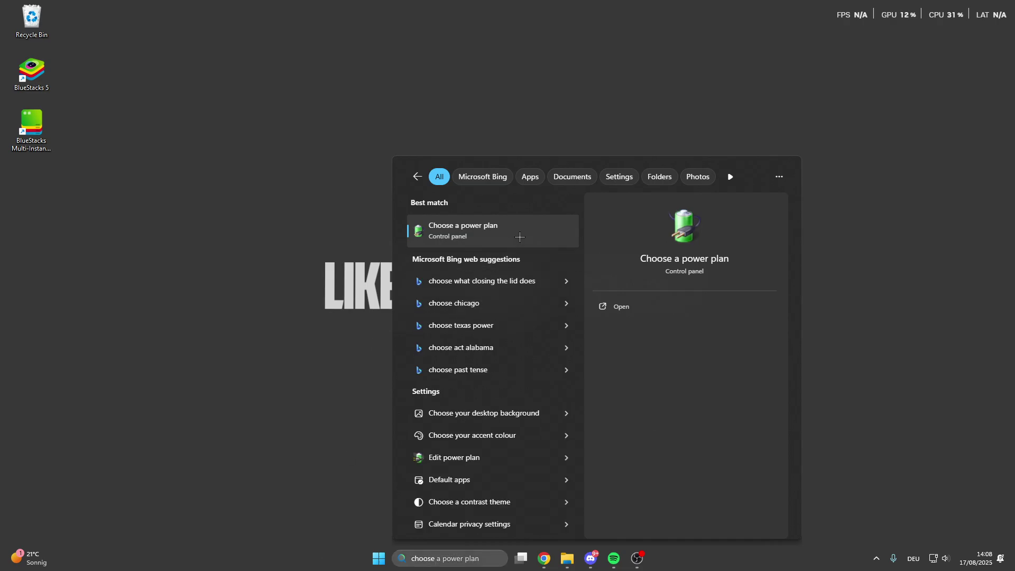
{"action": "left_click", "coordinate": [520, 237]}
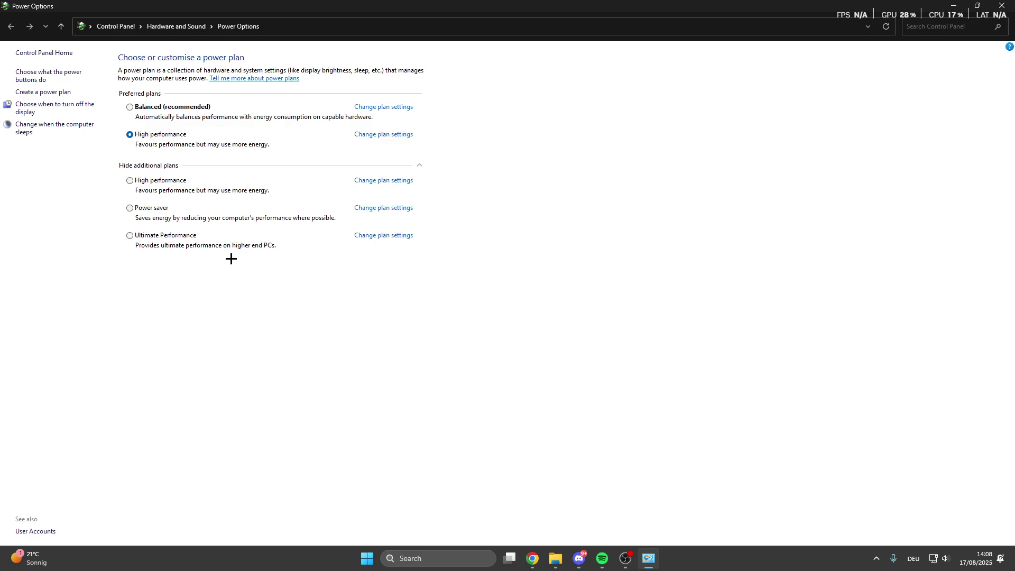
{"action": "left_click", "coordinate": [131, 235]}
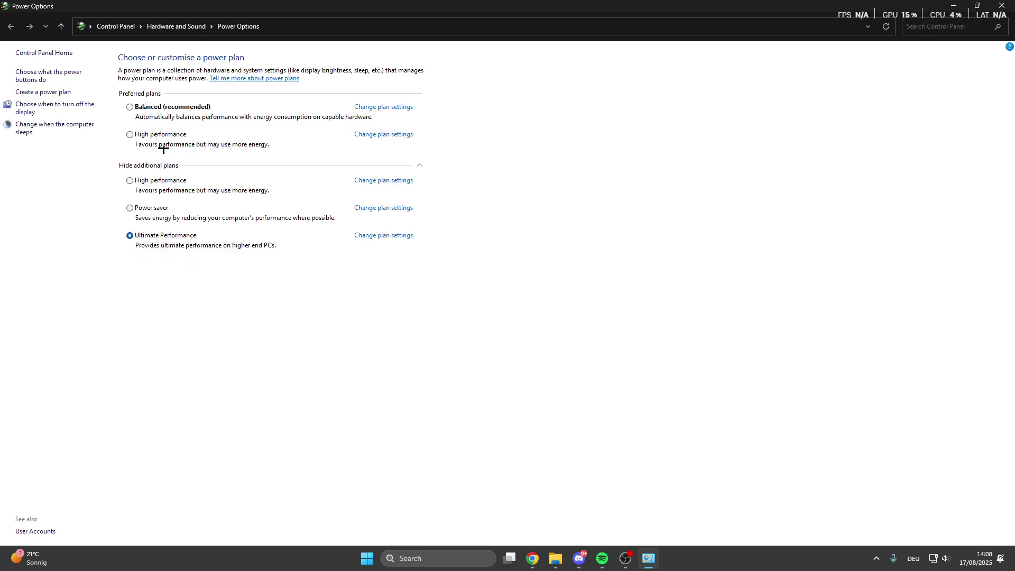
{"action": "left_click", "coordinate": [129, 135]}
{"action": "left_click", "coordinate": [1003, 6]}
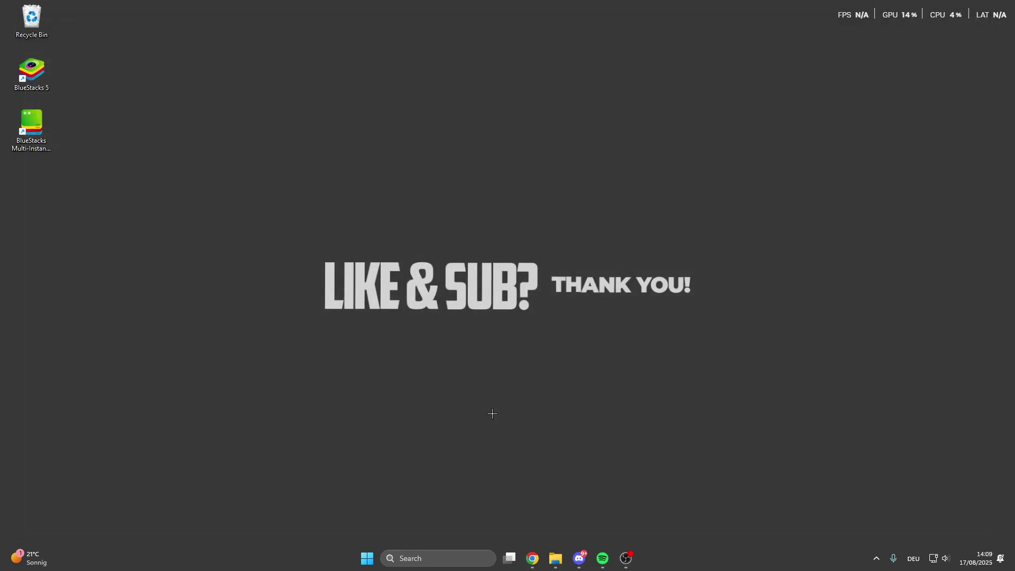
- Reopen Settings and go to System › Storage › Temporary files
{"action": "left_click", "coordinate": [431, 559]}
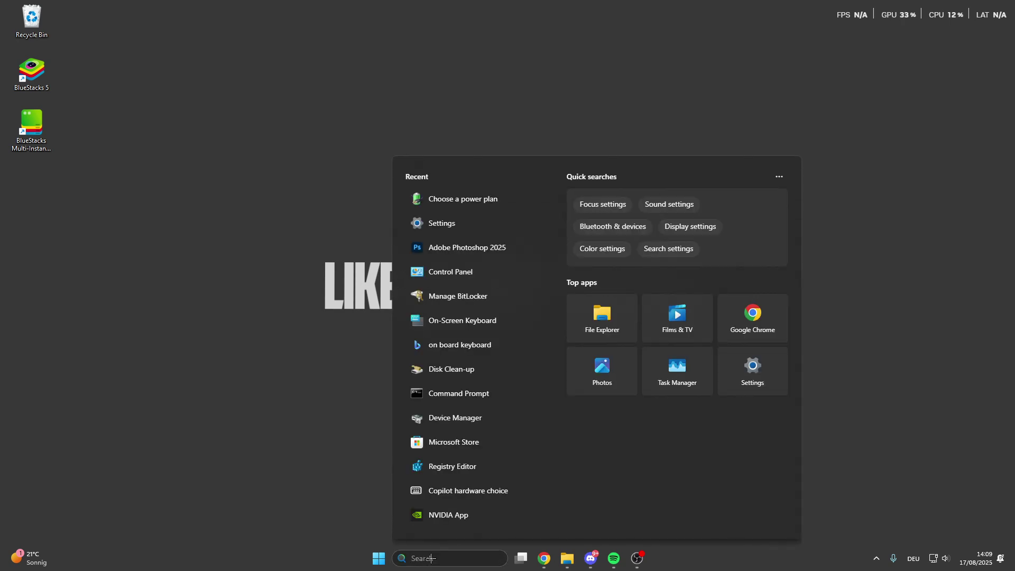
{"action": "type", "text": "settings"}
{"action": "key", "text": "Return"}
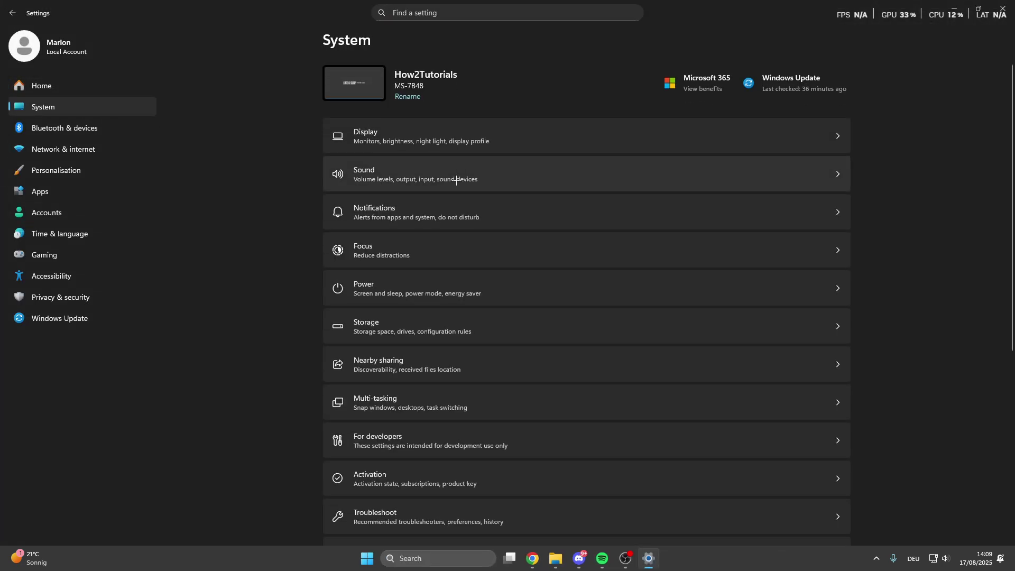
{"action": "left_click", "coordinate": [421, 320]}
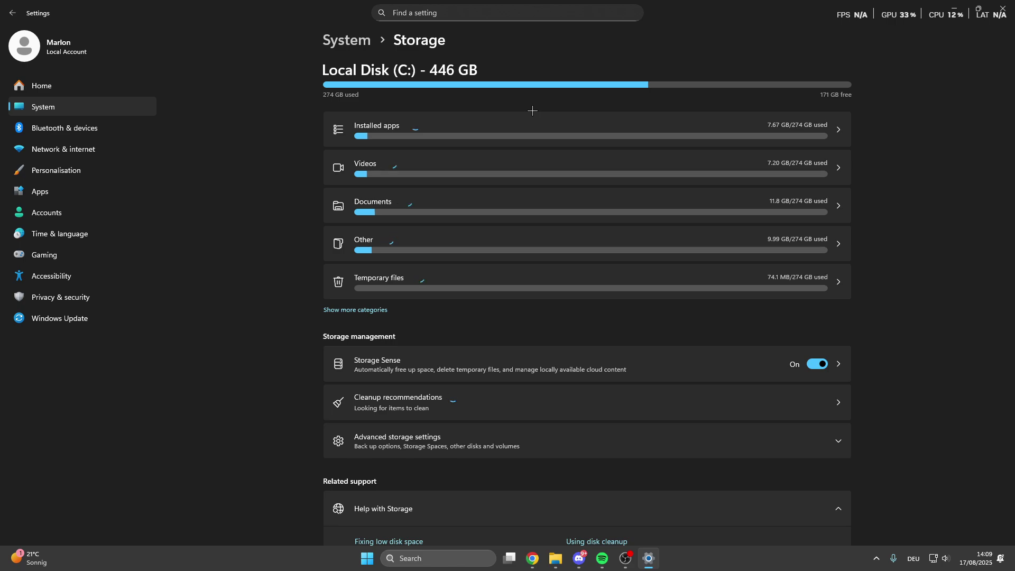
{"action": "left_click", "coordinate": [402, 276]}
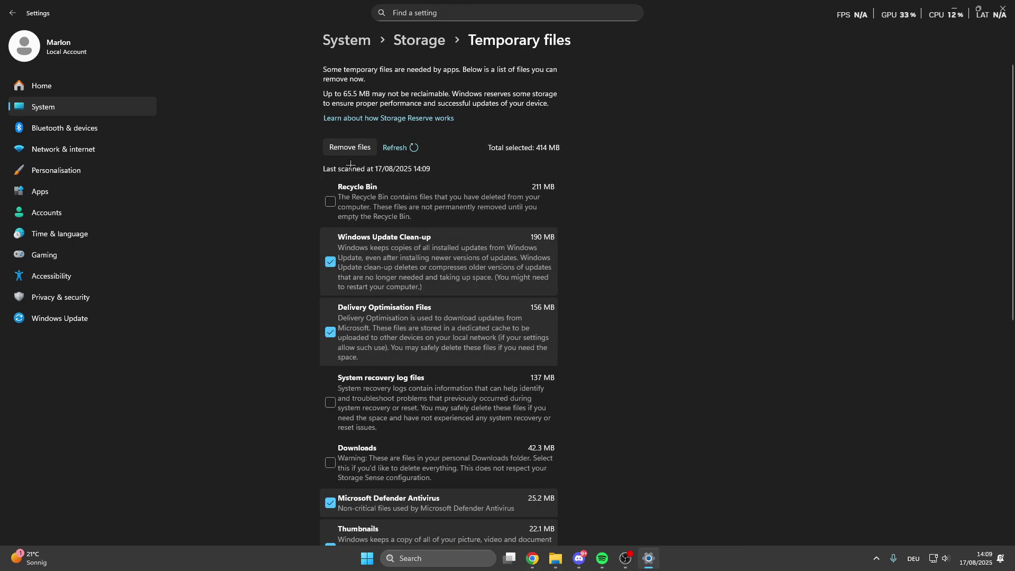
- Remove the 414 MB of selected temporary files, confirm, and close Settings
{"action": "scroll", "coordinate": [401, 196], "scroll_direction": "down", "scroll_amount": 5}
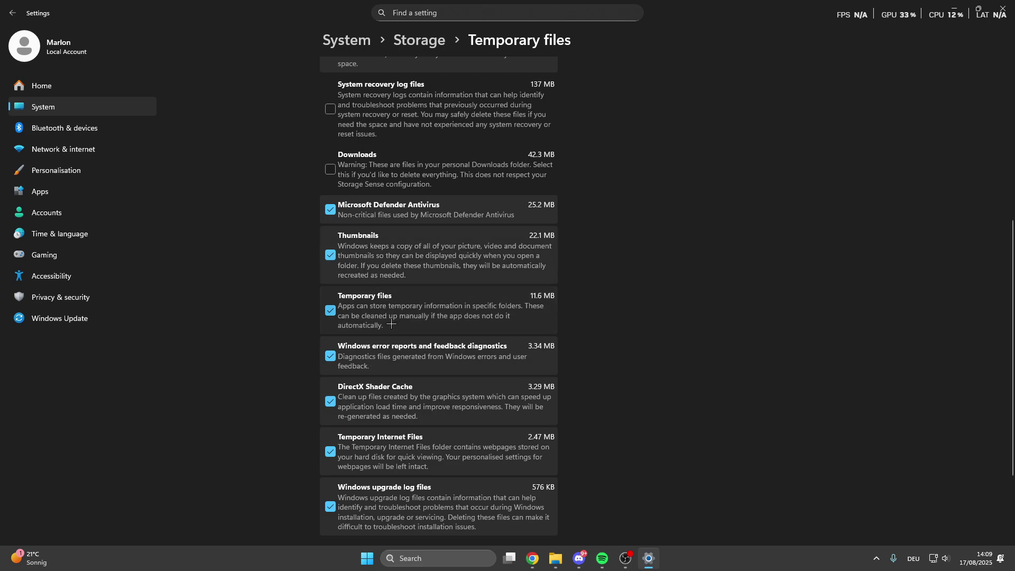
{"action": "scroll", "coordinate": [388, 325], "scroll_direction": "down", "scroll_amount": 1}
{"action": "scroll", "coordinate": [370, 238], "scroll_direction": "up", "scroll_amount": 7}
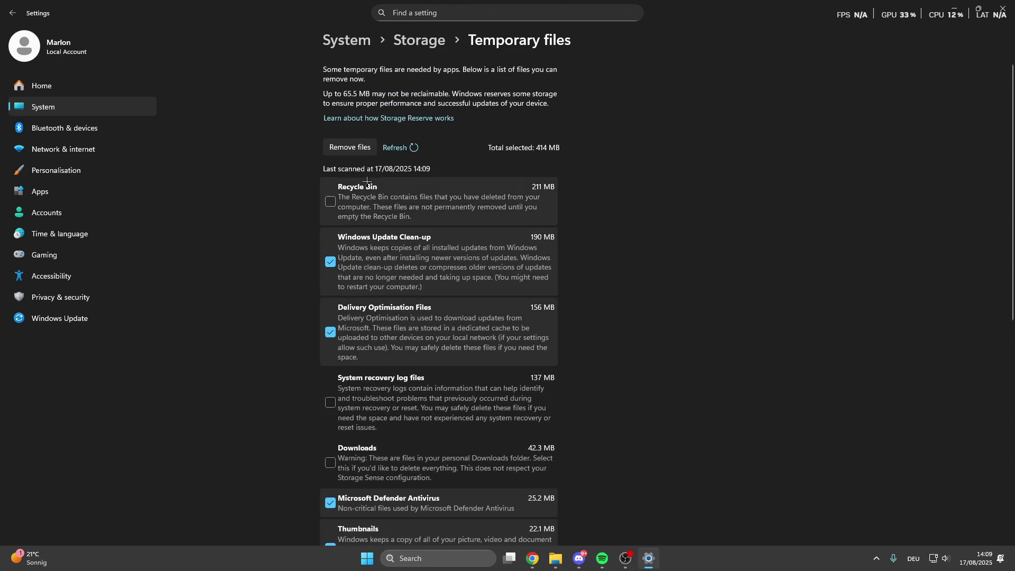
{"action": "left_click", "coordinate": [351, 149]}
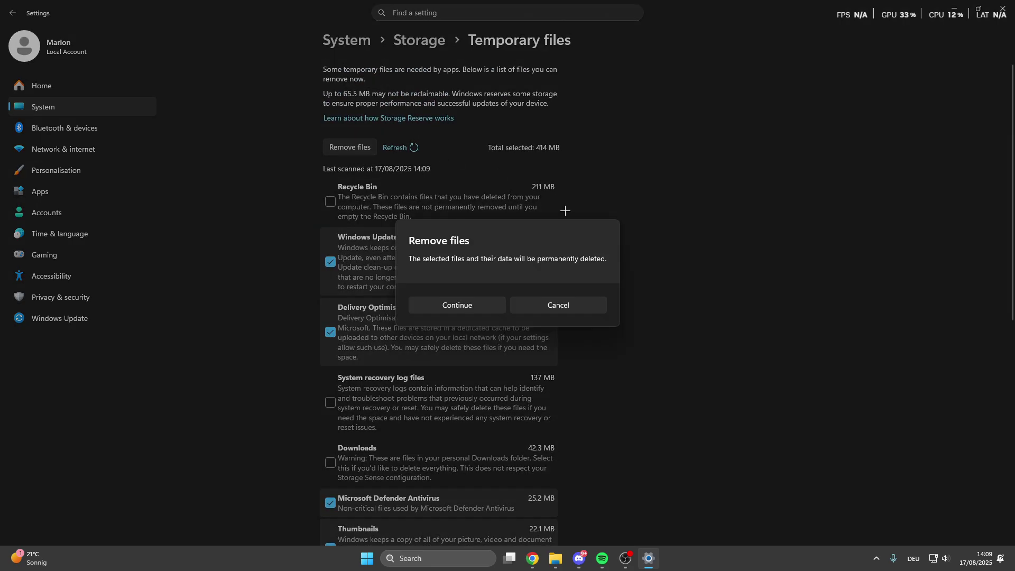
{"action": "left_click", "coordinate": [447, 306]}
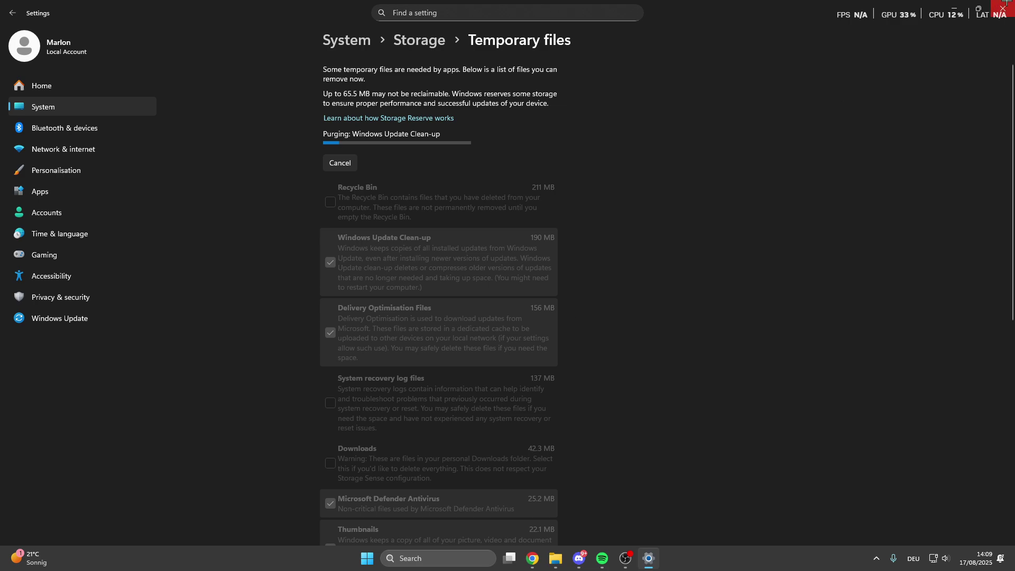
{"action": "left_click", "coordinate": [1008, 6]}
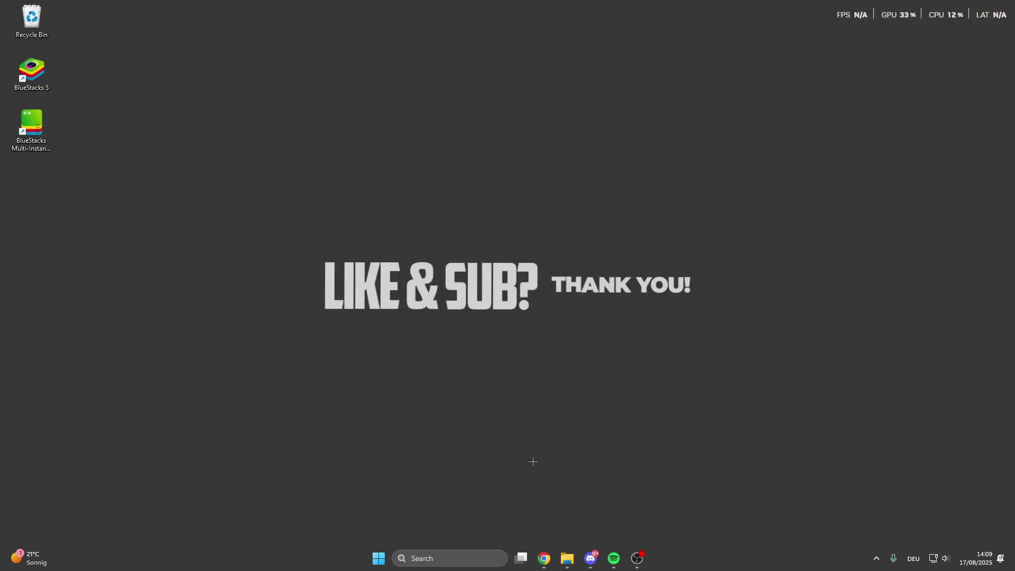
- Open Task Manager from search and sort processes by CPU usage, reversing the order
{"action": "left_click", "coordinate": [429, 561]}
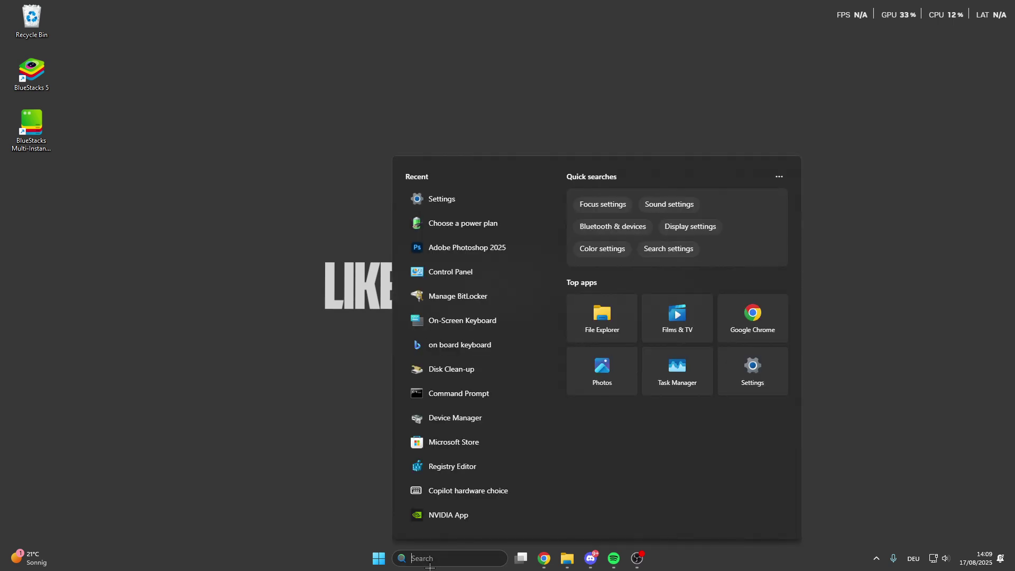
{"action": "type", "text": "task manager"}
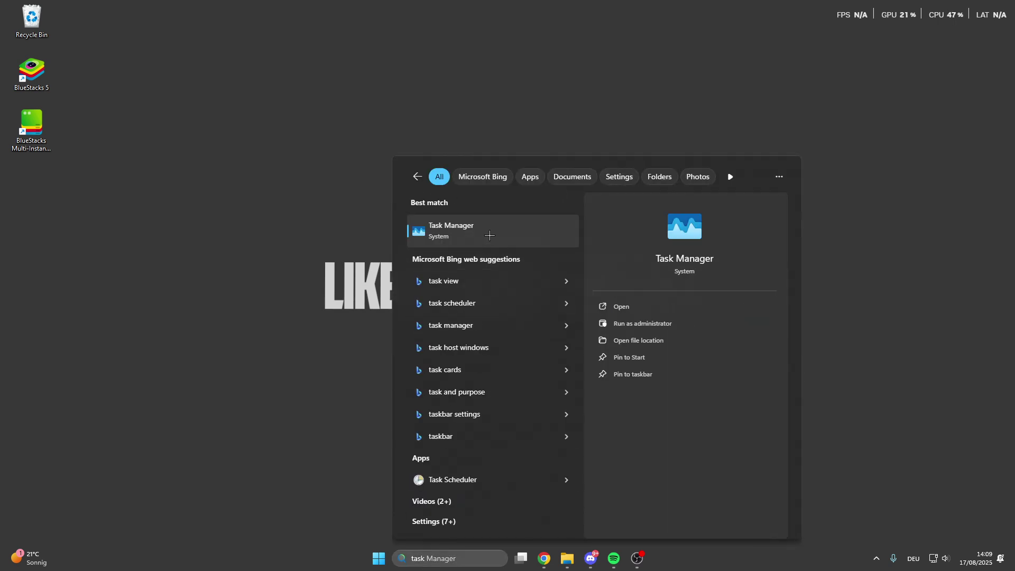
{"action": "left_click", "coordinate": [487, 233]}
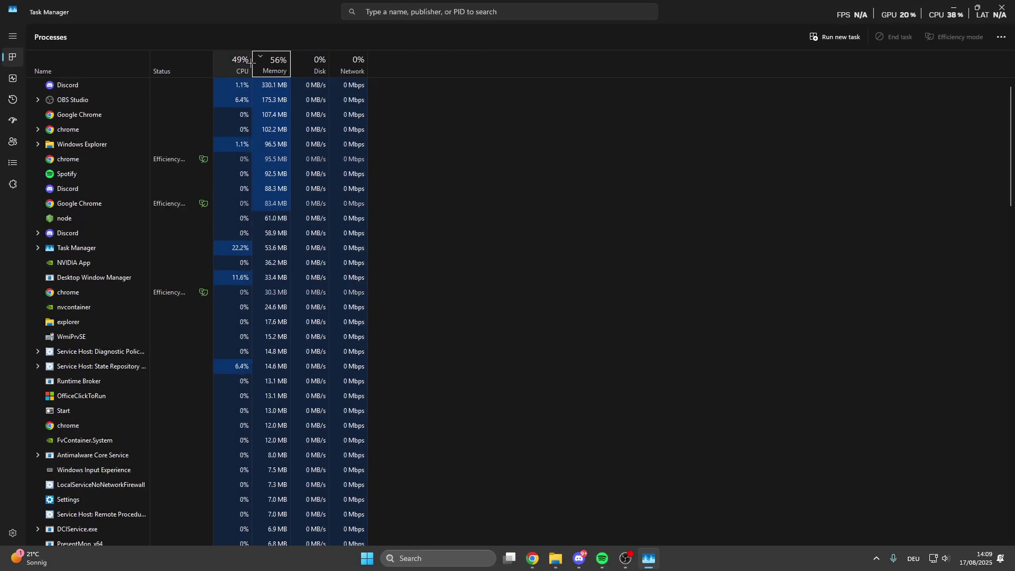
{"action": "left_click", "coordinate": [244, 61]}
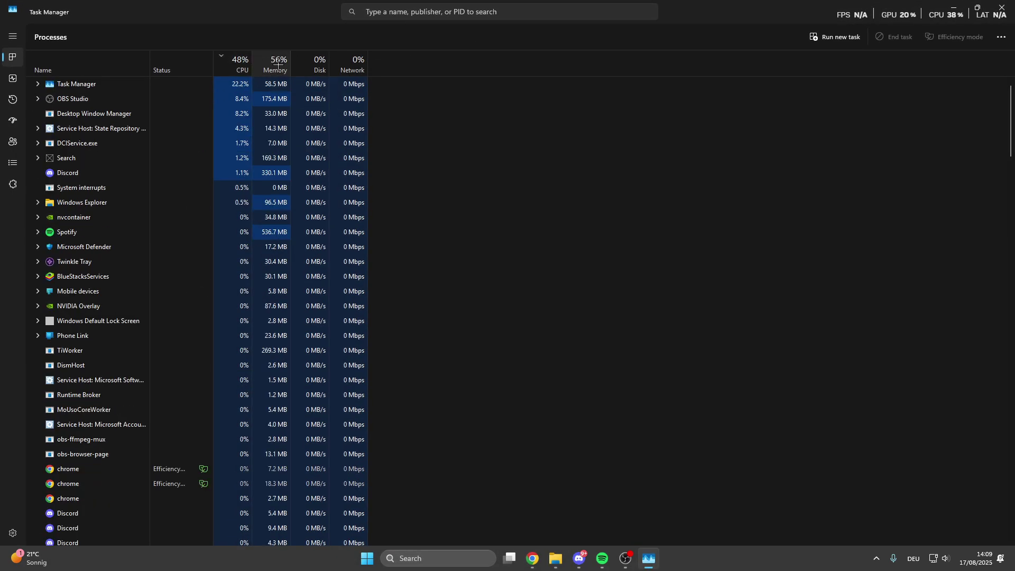
{"action": "left_click", "coordinate": [239, 61]}
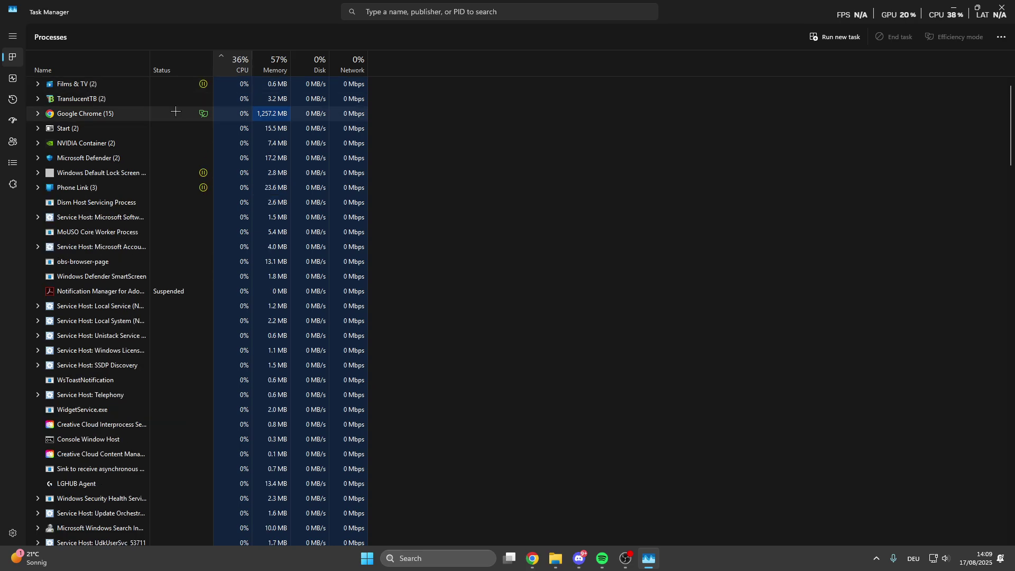
- End the Google Chrome task and review the process list
{"action": "right_click", "coordinate": [138, 114]}
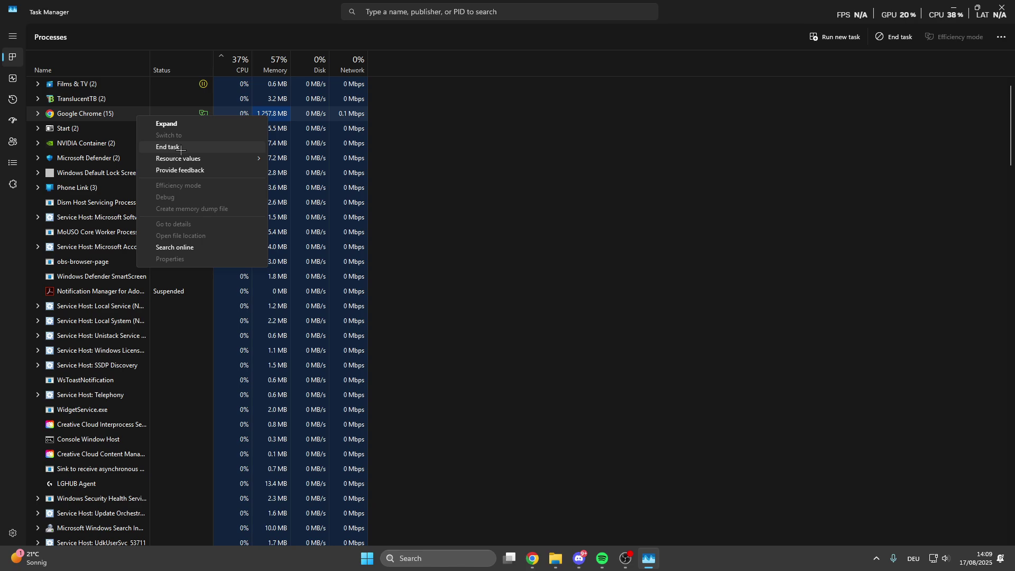
{"action": "left_click", "coordinate": [530, 151]}
{"action": "scroll", "coordinate": [446, 242], "scroll_direction": "up", "scroll_amount": 10}
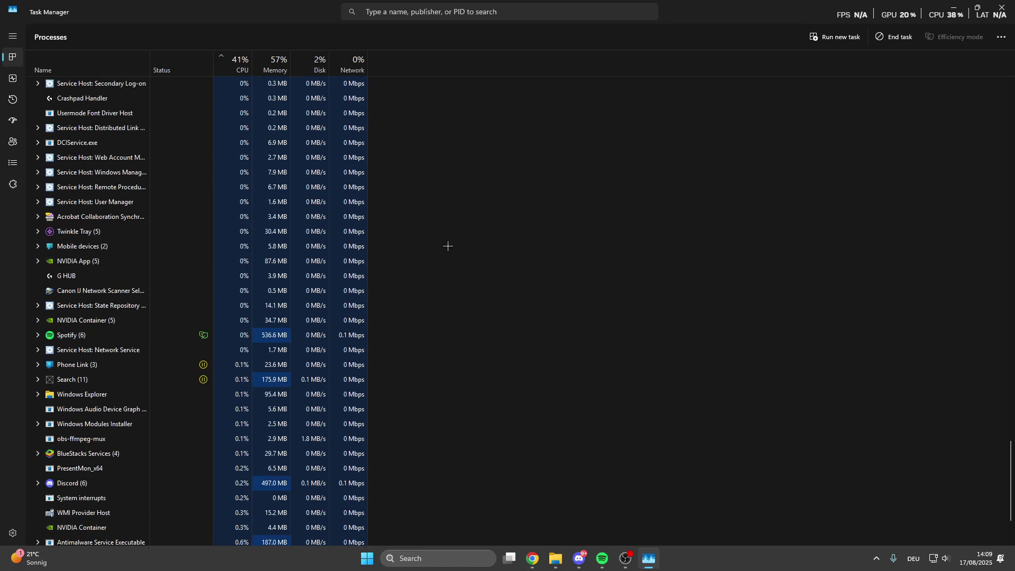
{"action": "scroll", "coordinate": [335, 309], "scroll_direction": "up", "scroll_amount": 3}
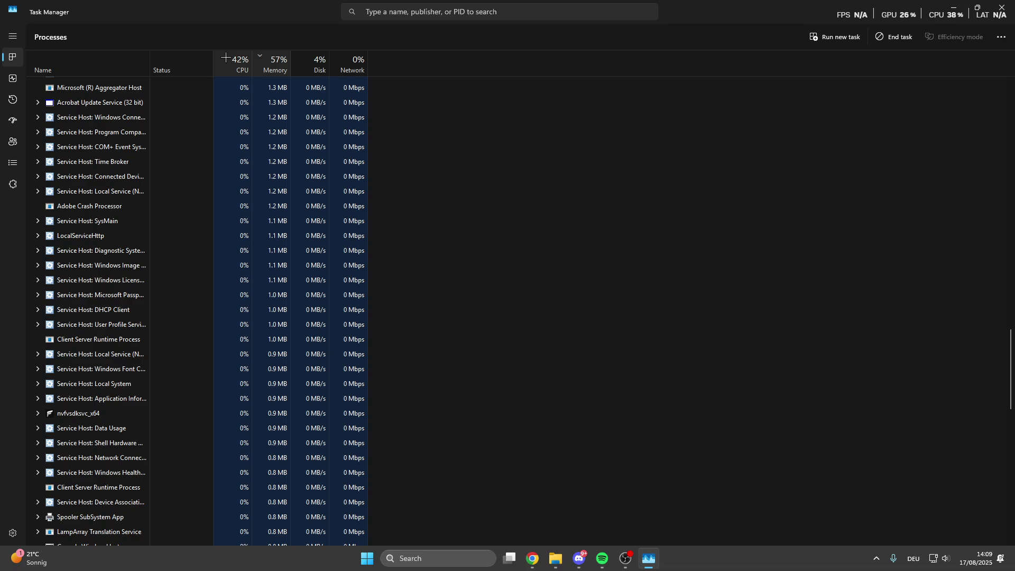
- Sort processes by memory, then disable Twinkle Tray and TranslucentTB on the Startup apps page
{"action": "left_click", "coordinate": [274, 60]}
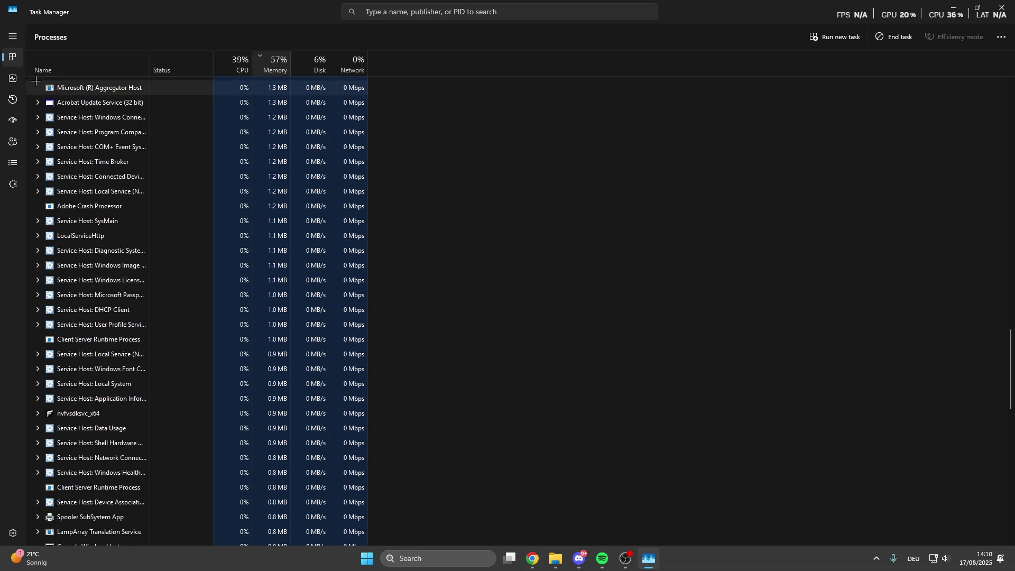
{"action": "left_click", "coordinate": [12, 121]}
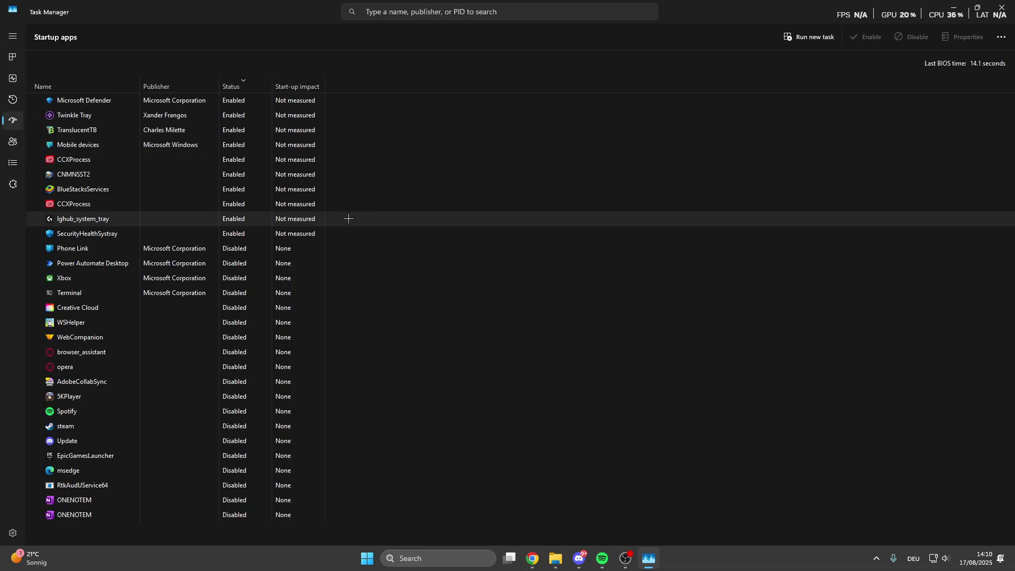
{"action": "right_click", "coordinate": [101, 118]}
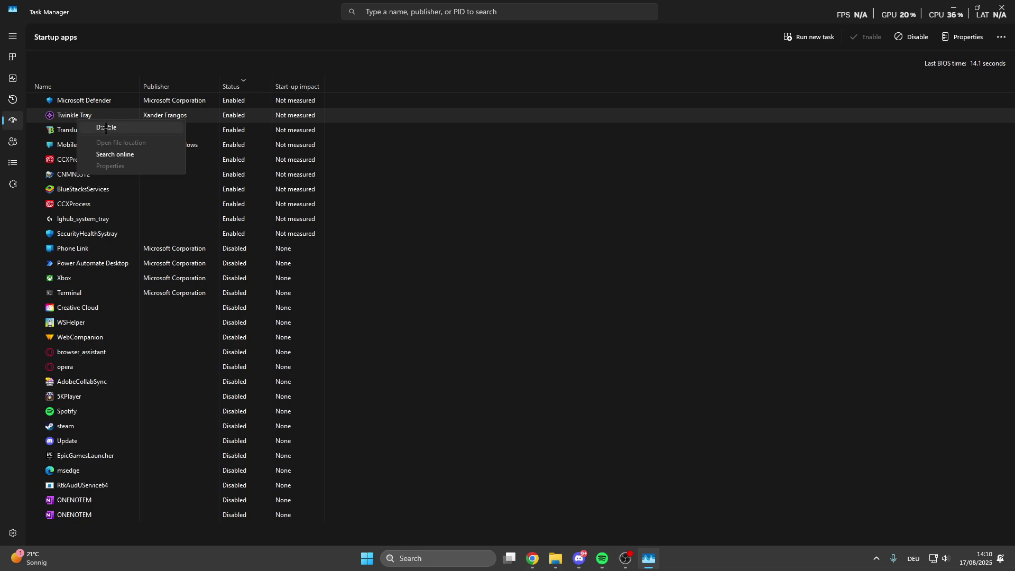
{"action": "left_click", "coordinate": [107, 126]}
{"action": "right_click", "coordinate": [105, 130]}
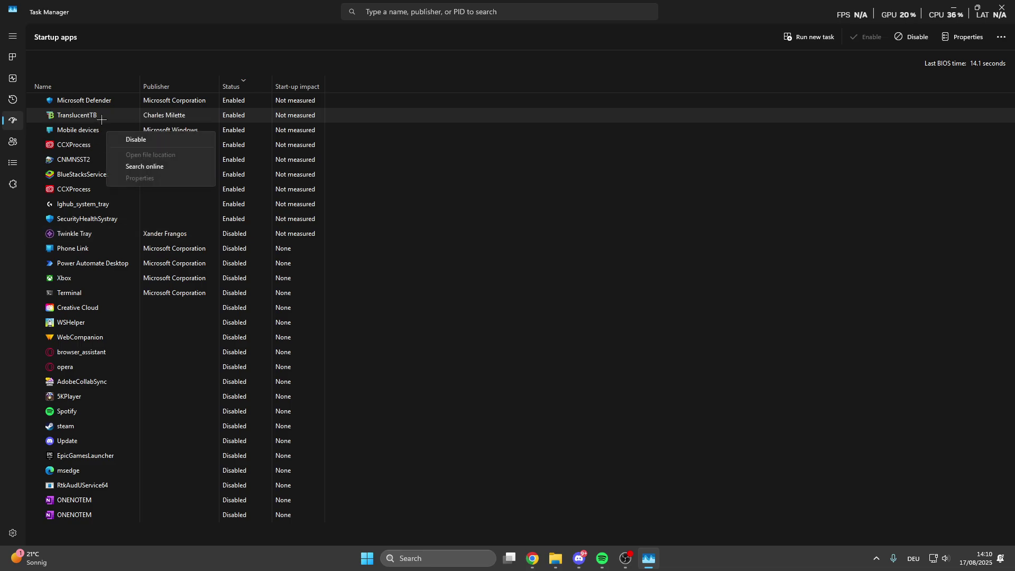
{"action": "left_click", "coordinate": [136, 139]}
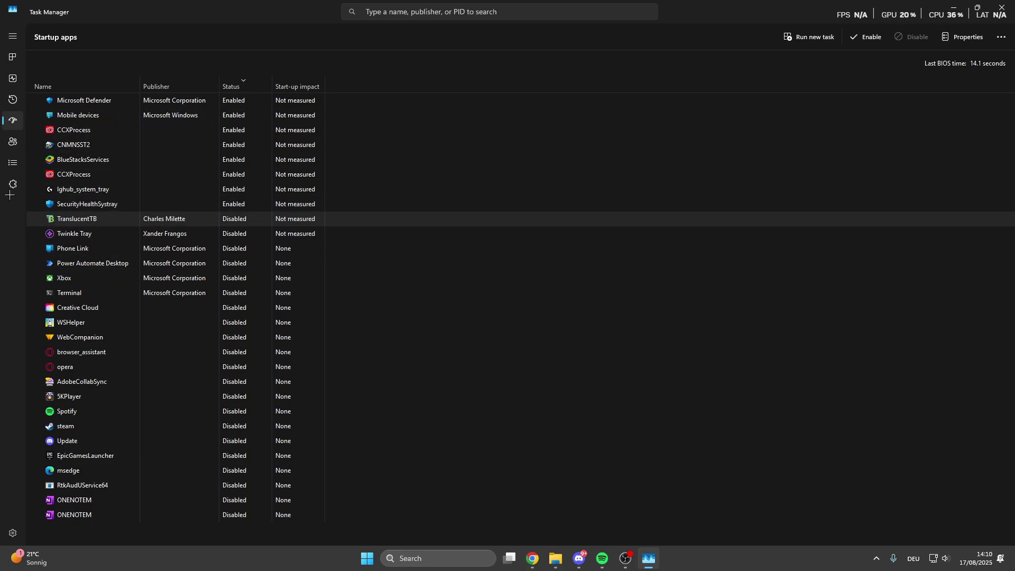
- On the Details page, set chrome.exe (PID 15656) to Realtime priority and confirm the change
{"action": "left_click", "coordinate": [14, 164]}
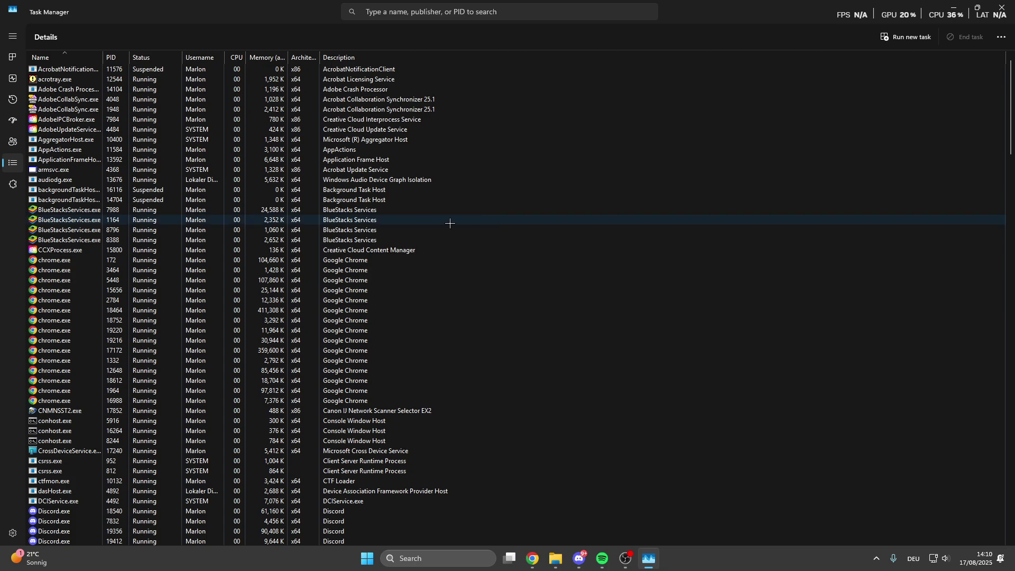
{"action": "scroll", "coordinate": [51, 340], "scroll_direction": "down", "scroll_amount": 3}
{"action": "scroll", "coordinate": [51, 340], "scroll_direction": "up", "scroll_amount": 3}
{"action": "scroll", "coordinate": [99, 374], "scroll_direction": "down", "scroll_amount": 5}
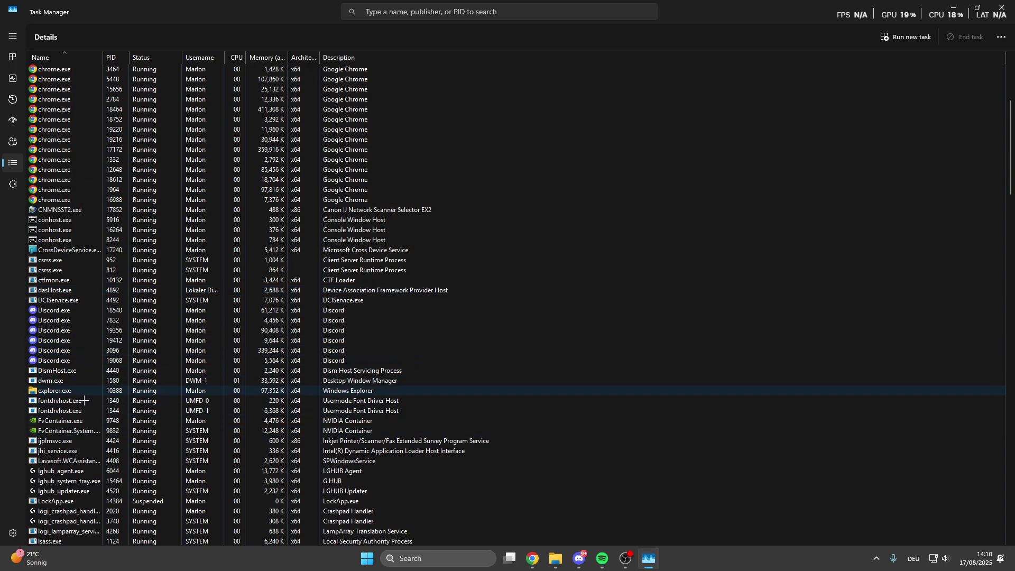
{"action": "scroll", "coordinate": [80, 344], "scroll_direction": "up", "scroll_amount": 5}
{"action": "right_click", "coordinate": [65, 290]}
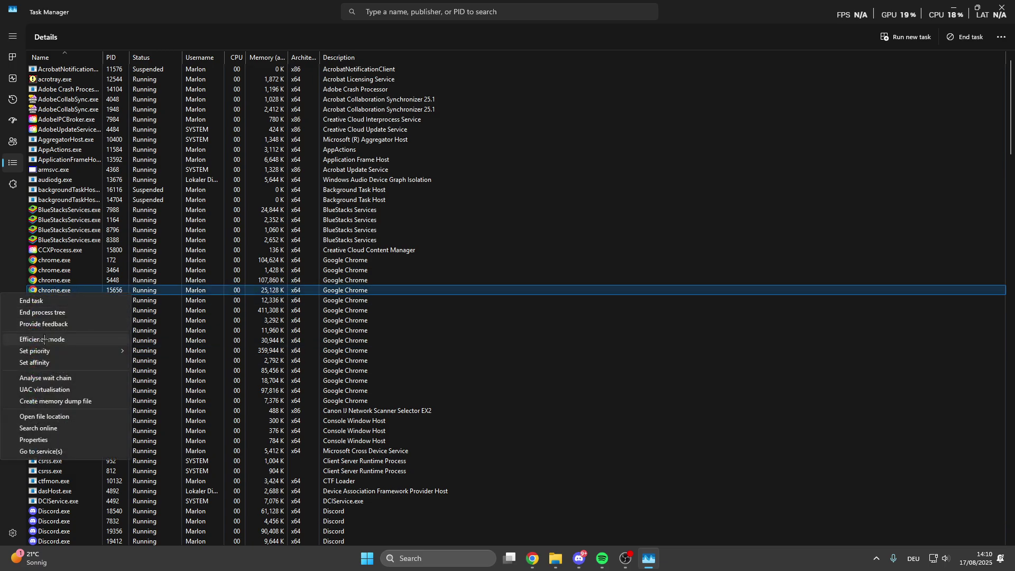
{"action": "mouse_move", "coordinate": [63, 351]}
{"action": "left_click", "coordinate": [153, 351]}
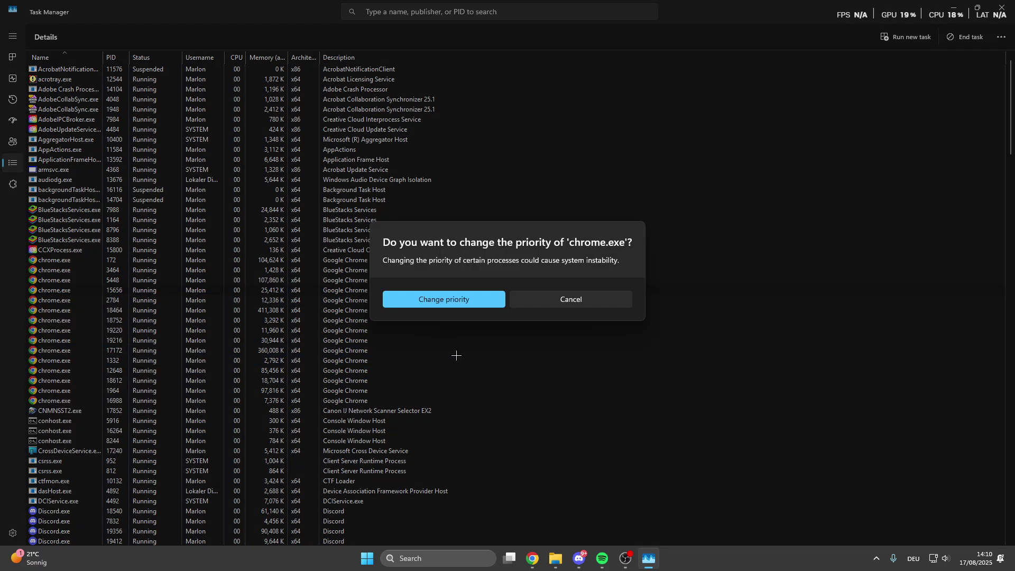
{"action": "left_click", "coordinate": [445, 299]}
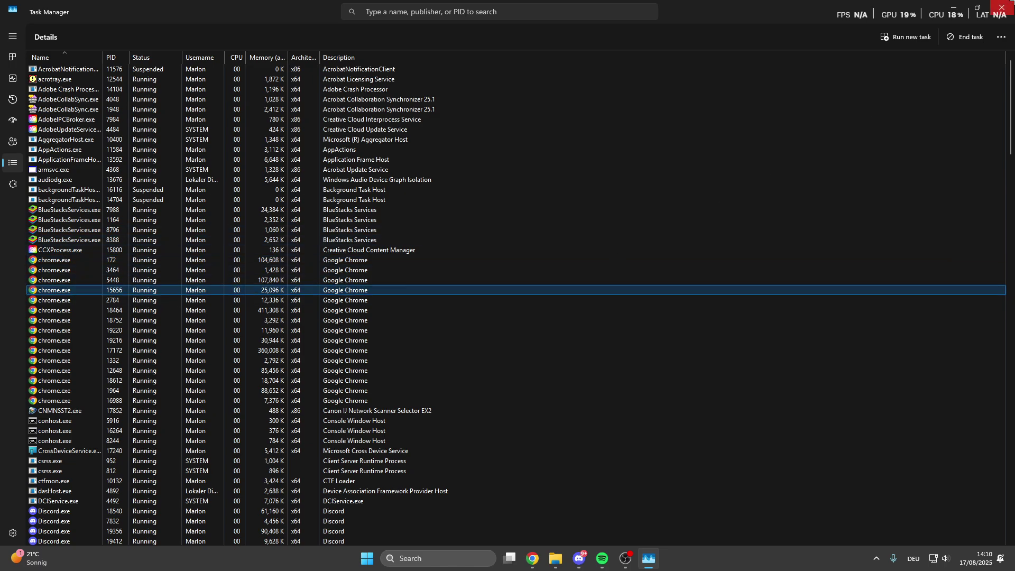
- Close Task Manager, launch NVIDIA App, and view its Drivers page showing Game Ready Driver 580.97
{"action": "left_click", "coordinate": [1001, 7]}
{"action": "left_click", "coordinate": [452, 553]}
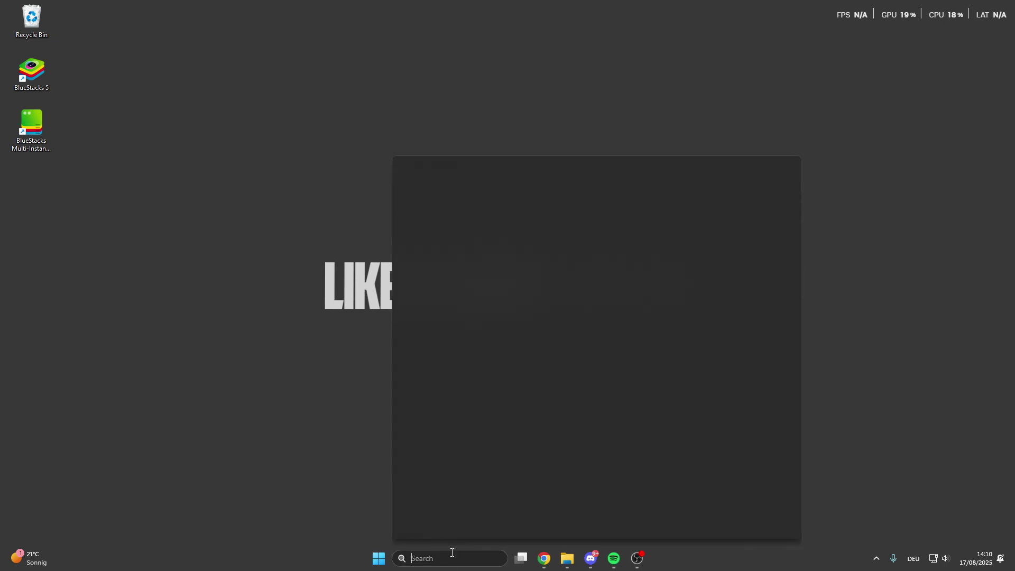
{"action": "type", "text": "nvidia"}
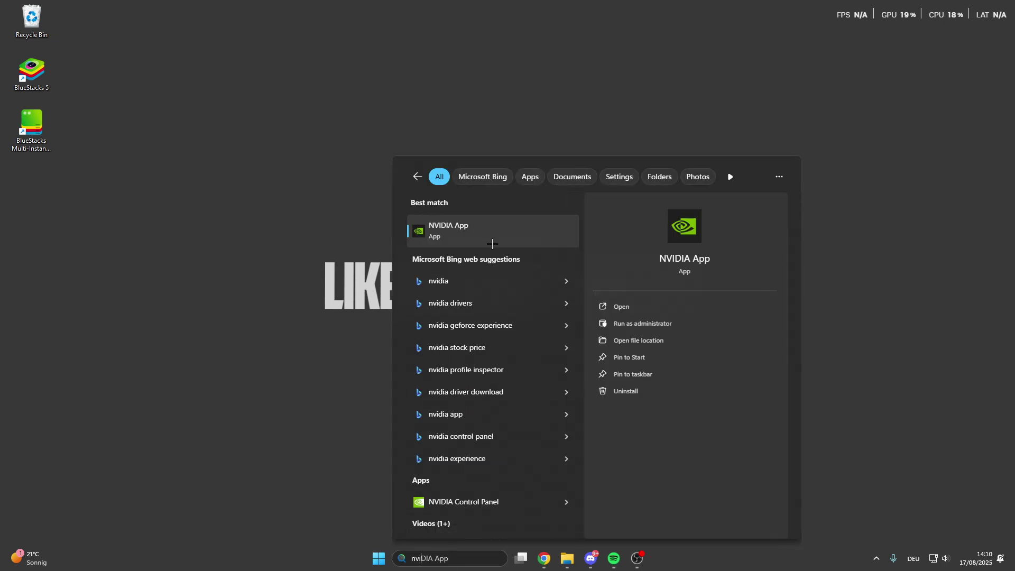
{"action": "left_click", "coordinate": [492, 244]}
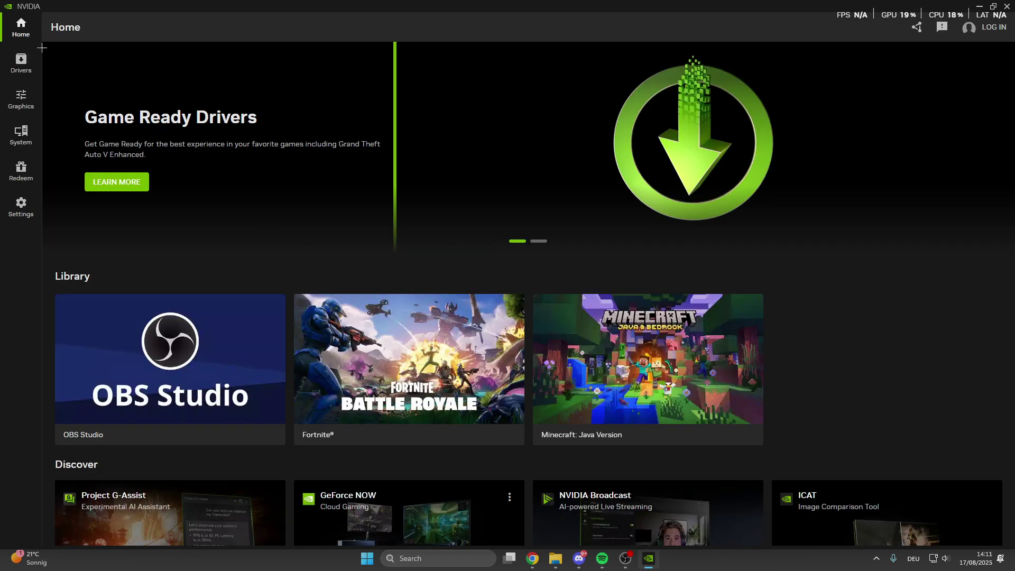
{"action": "left_click", "coordinate": [22, 63]}
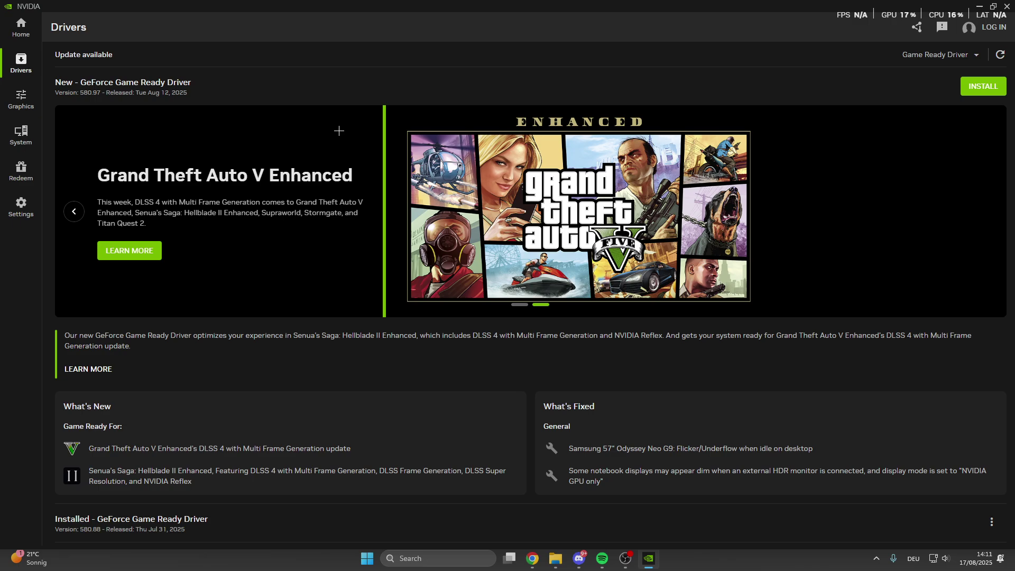
{"action": "key", "text": "alt+F4"}
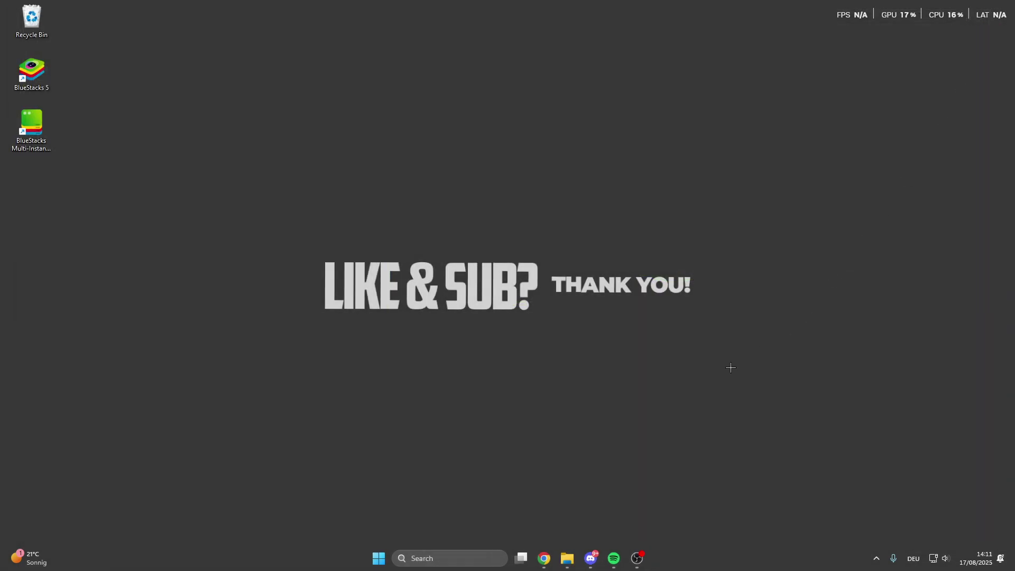